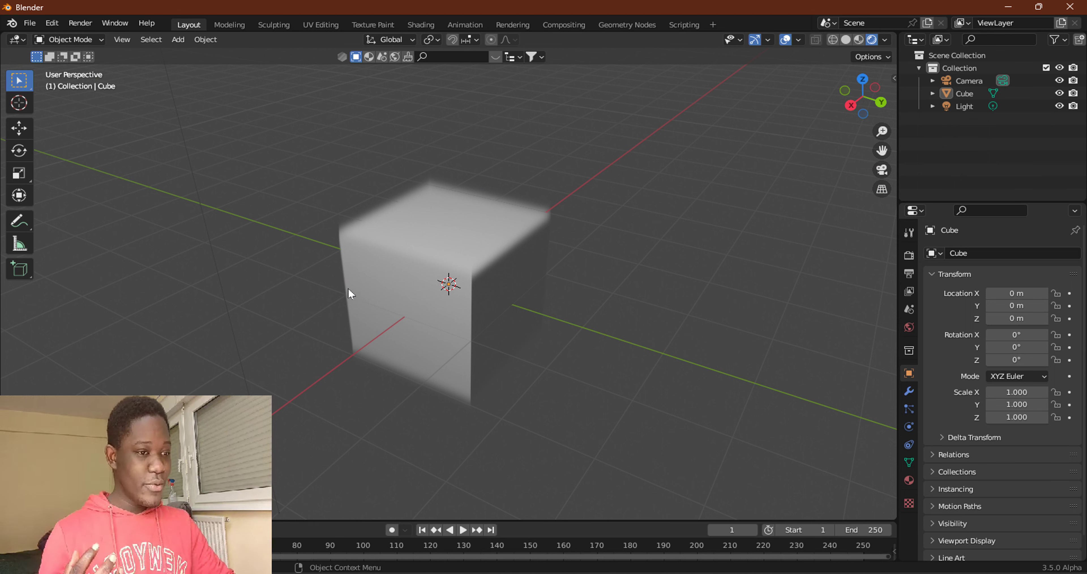
View the blurred cube from several distances and angles, including through the scene camera
{"action": "middle_click_drag", "start_coordinate": [460, 224], "coordinate": [461, 194]}
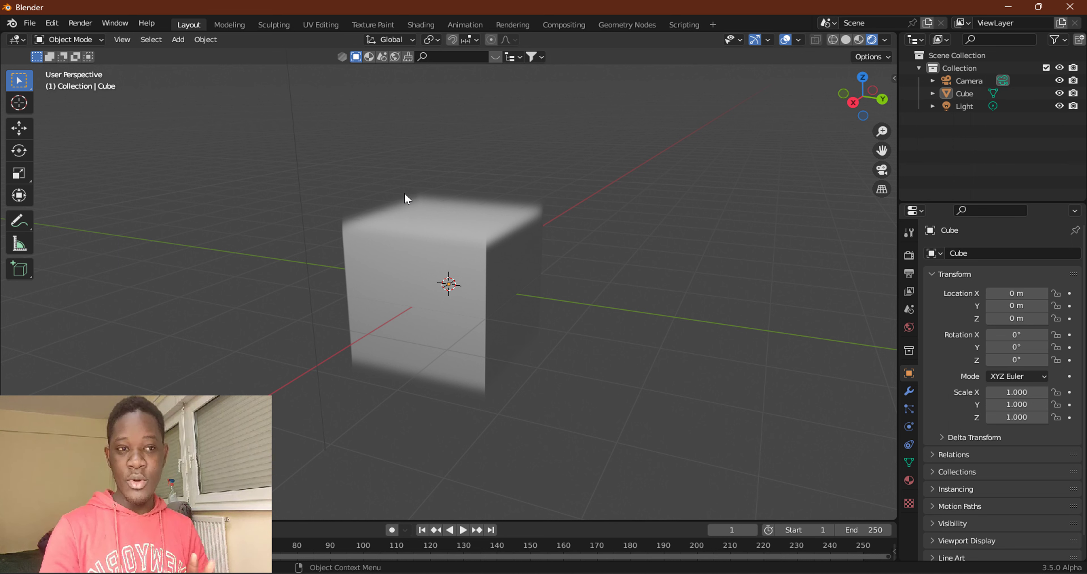
{"action": "scroll", "coordinate": [405, 198], "scroll_direction": "down", "scroll_amount": 5}
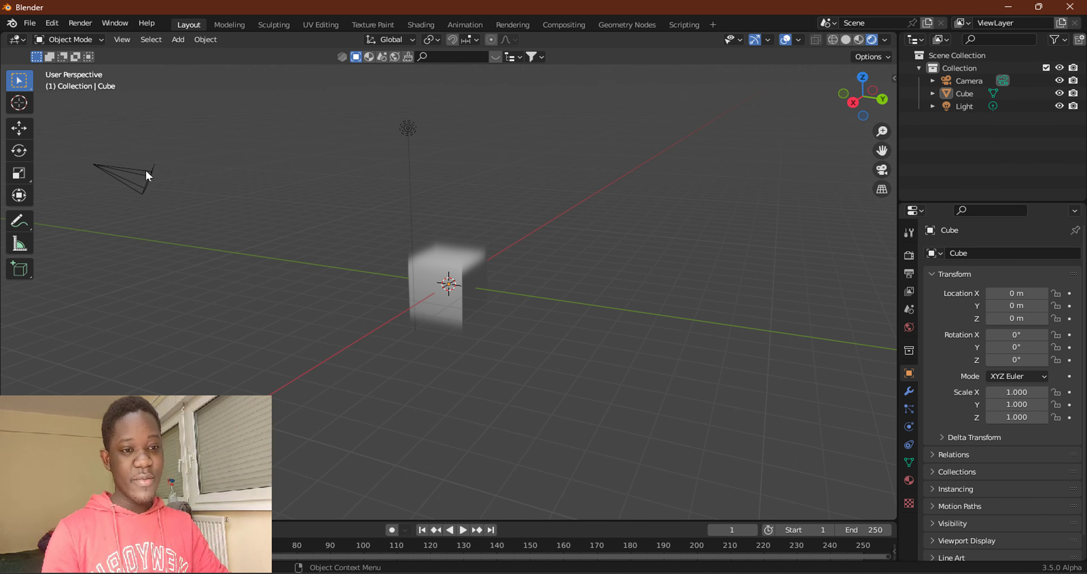
{"action": "left_click", "coordinate": [148, 175]}
{"action": "left_click", "coordinate": [888, 161]}
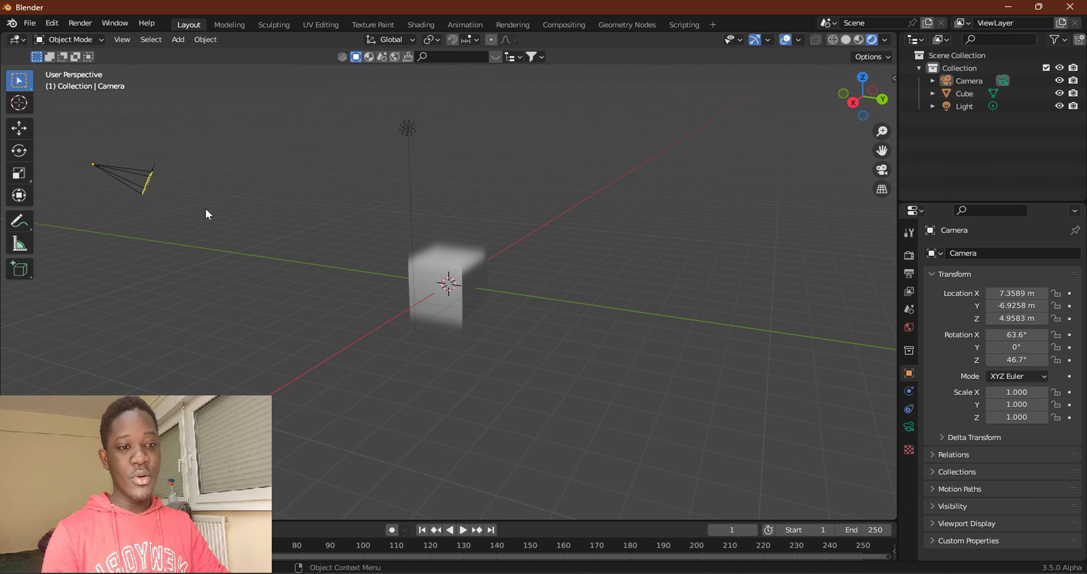
{"action": "left_click", "coordinate": [880, 169]}
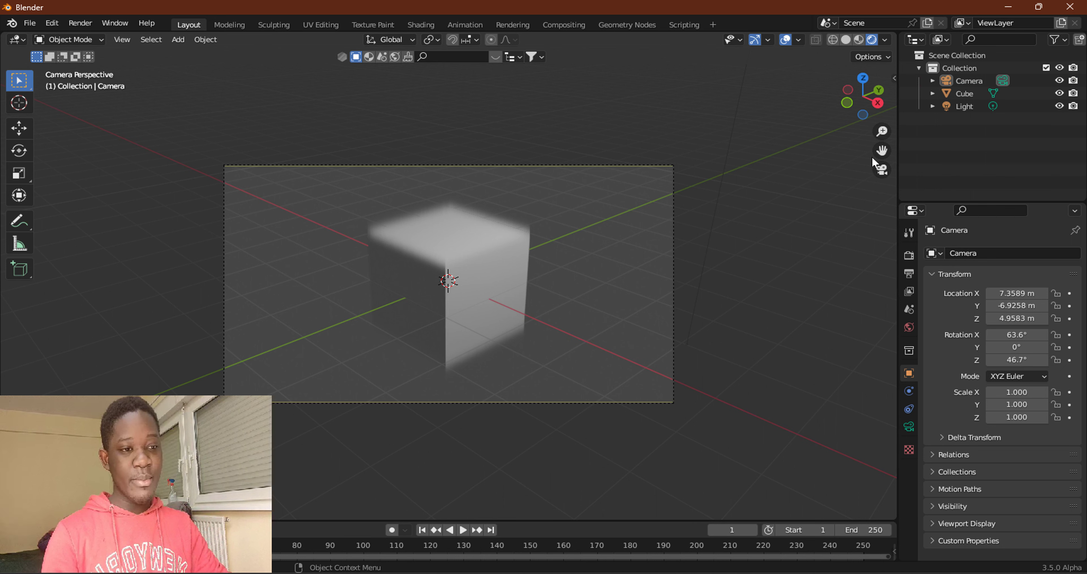
Examine the camera's lens and Depth of Field settings, and return to a perspective view of the cube
{"action": "left_click", "coordinate": [967, 80]}
{"action": "left_click", "coordinate": [909, 427]}
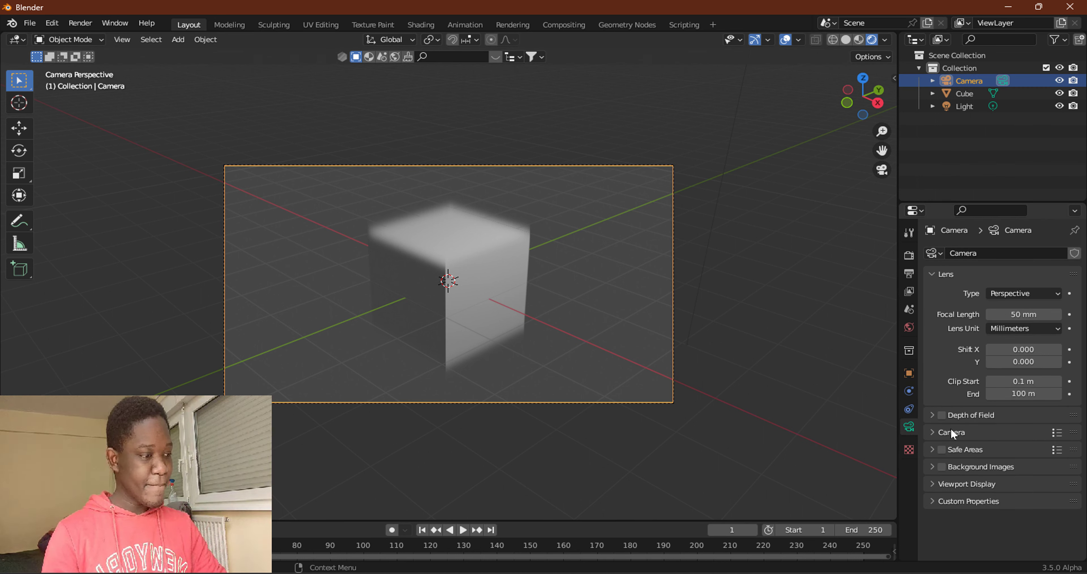
{"action": "left_click", "coordinate": [942, 414]}
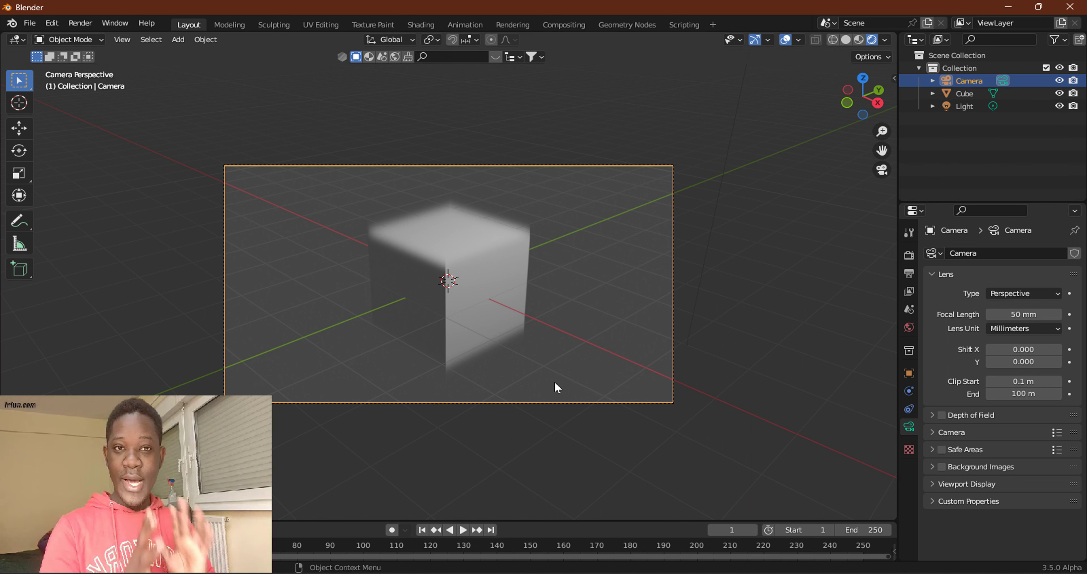
{"action": "middle_click_drag", "start_coordinate": [459, 316], "coordinate": [351, 313]}
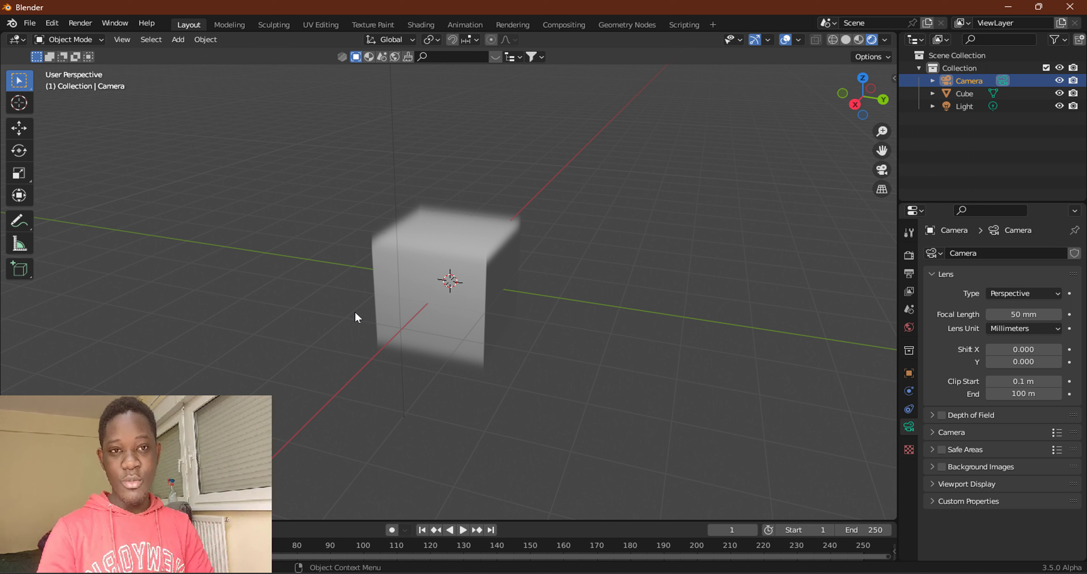
Start a new default scene in place of the current file
{"action": "left_click", "coordinate": [24, 23]}
{"action": "mouse_move", "coordinate": [48, 36]}
{"action": "left_click", "coordinate": [238, 37]}
{"action": "left_click", "coordinate": [573, 319]}
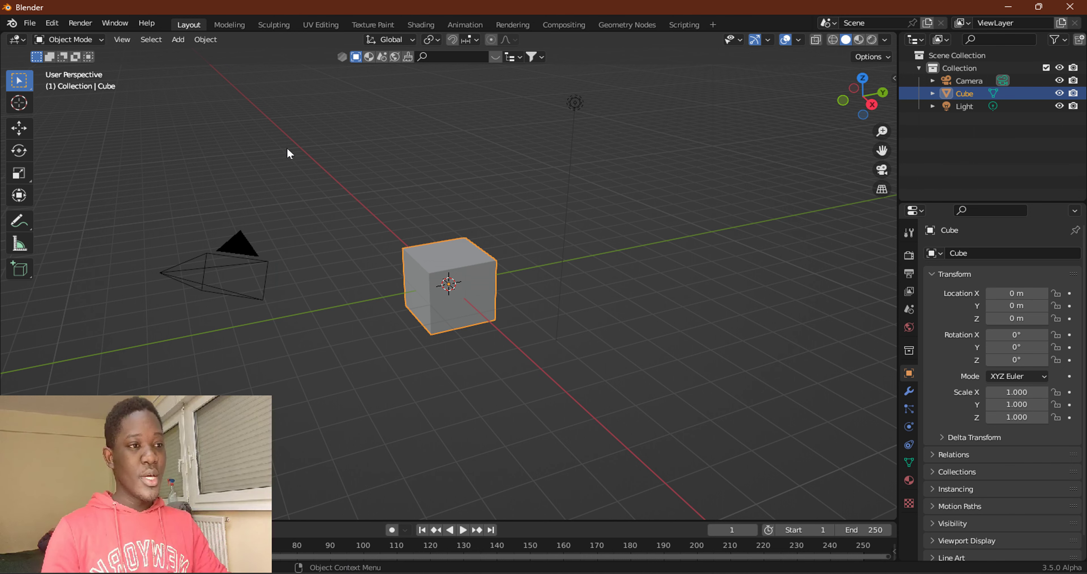
Enable compositing nodes for the scene and spread the Render Layers and Composite nodes apart
{"action": "left_click", "coordinate": [566, 25]}
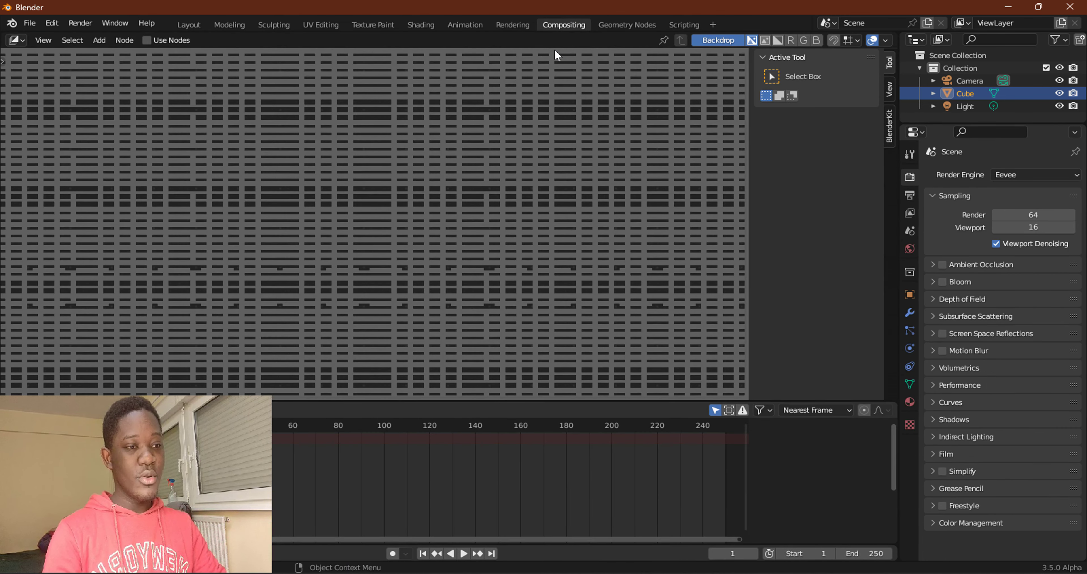
{"action": "left_click", "coordinate": [146, 41]}
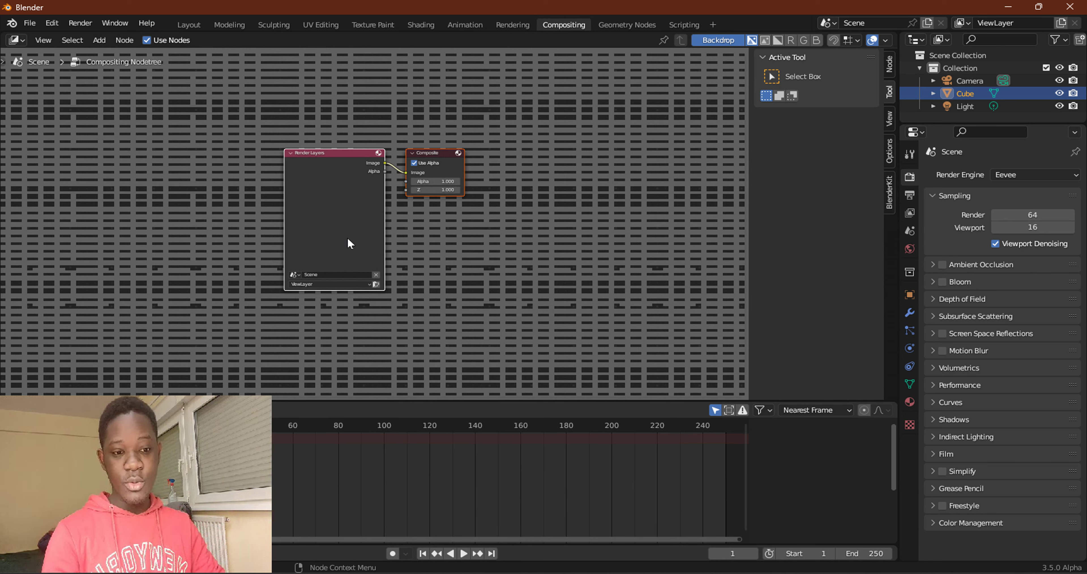
{"action": "key", "text": "s"}
{"action": "left_click", "coordinate": [519, 232]}
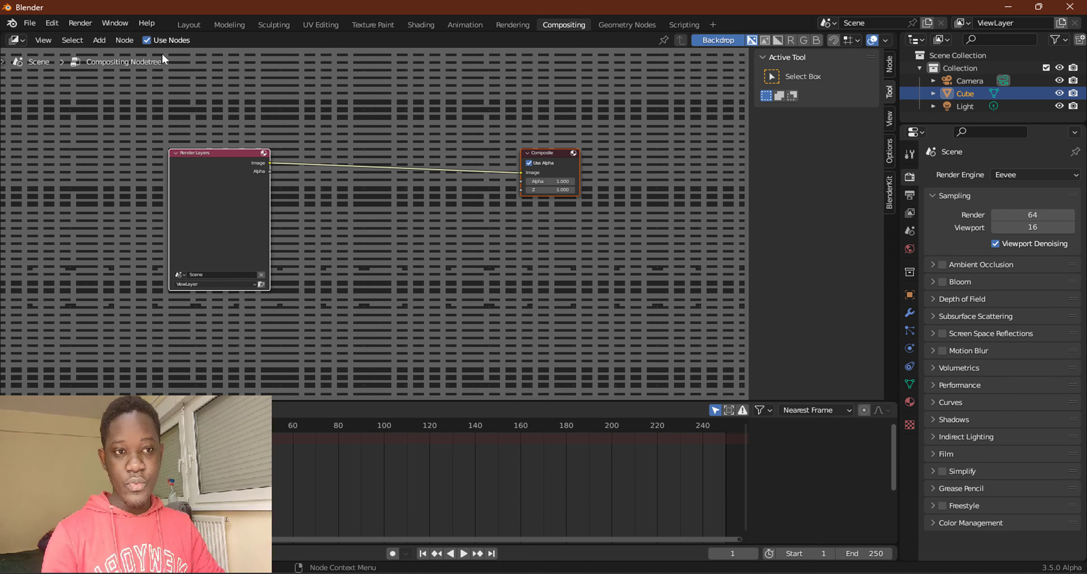
Insert a Blur filter node between the Render Layers and Composite nodes and set its Y size to 47
{"action": "left_click", "coordinate": [99, 41]}
{"action": "mouse_move", "coordinate": [123, 74]}
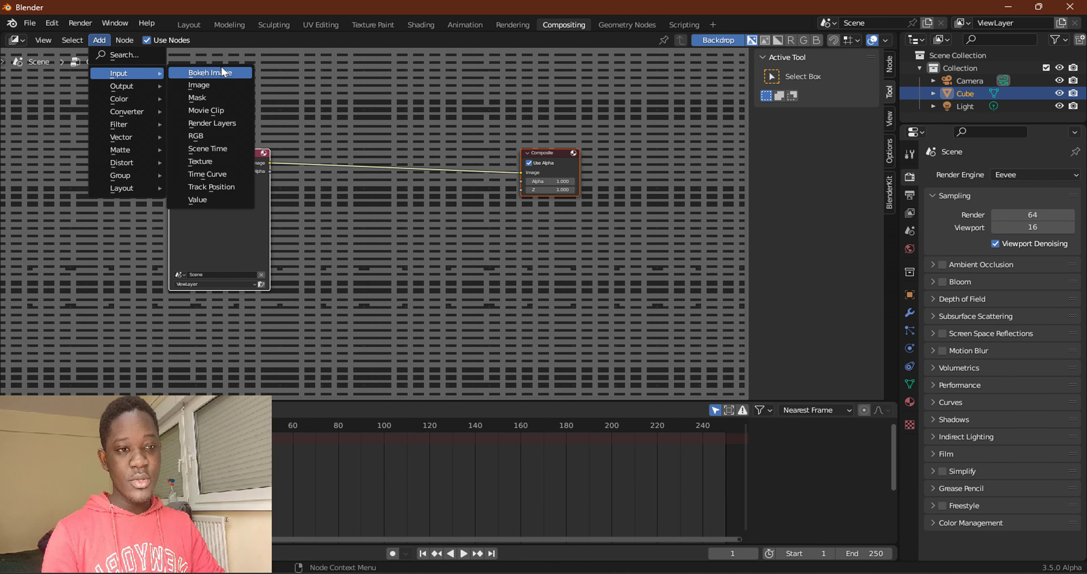
{"action": "mouse_move", "coordinate": [133, 127]}
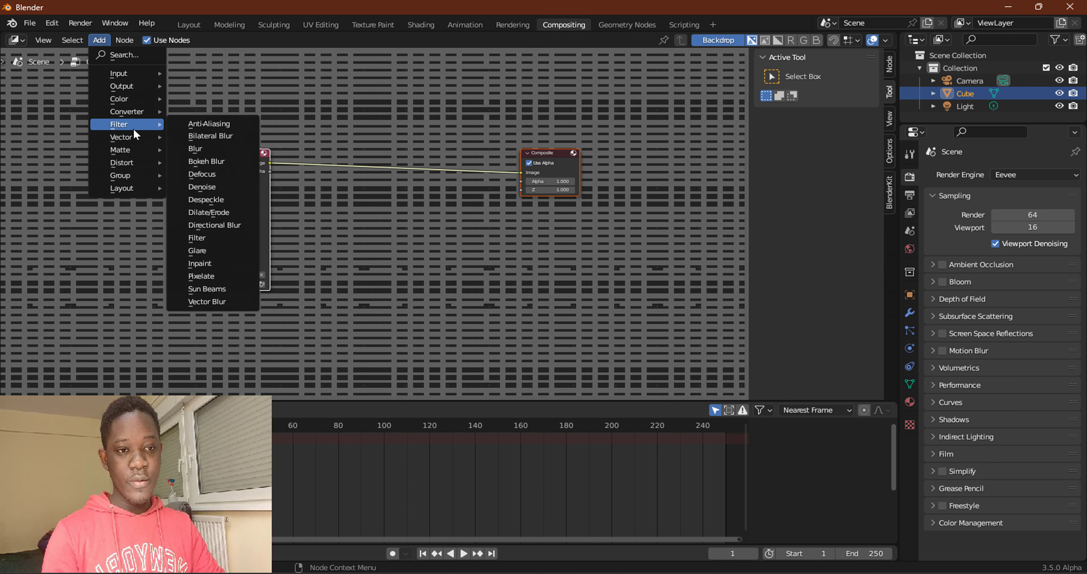
{"action": "left_click", "coordinate": [216, 150]}
{"action": "left_click", "coordinate": [329, 143]}
{"action": "scroll", "coordinate": [383, 238], "scroll_direction": "up", "scroll_amount": 3}
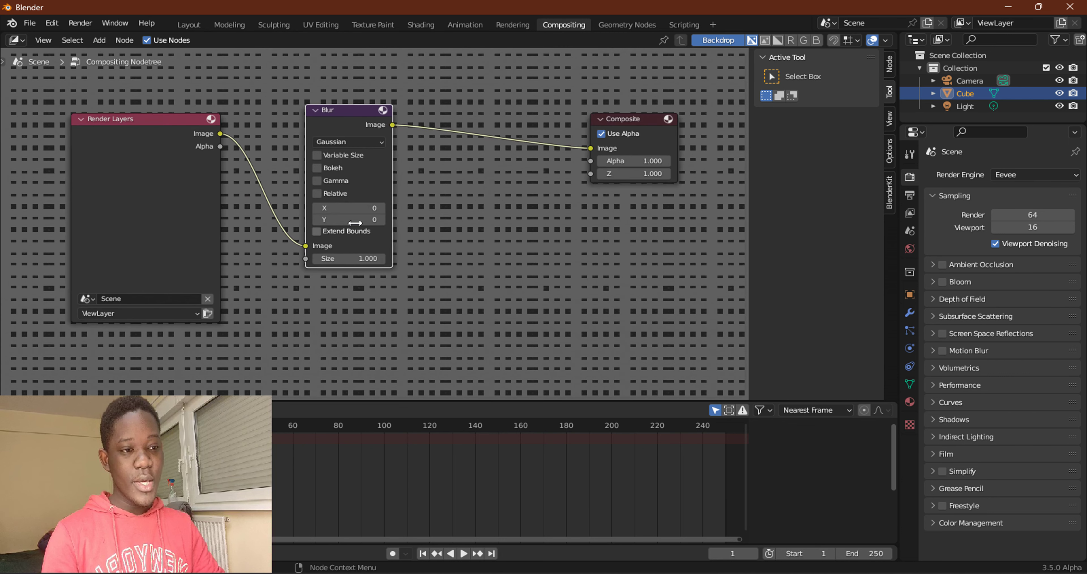
{"action": "left_click_drag", "start_coordinate": [349, 220], "coordinate": [378, 220]}
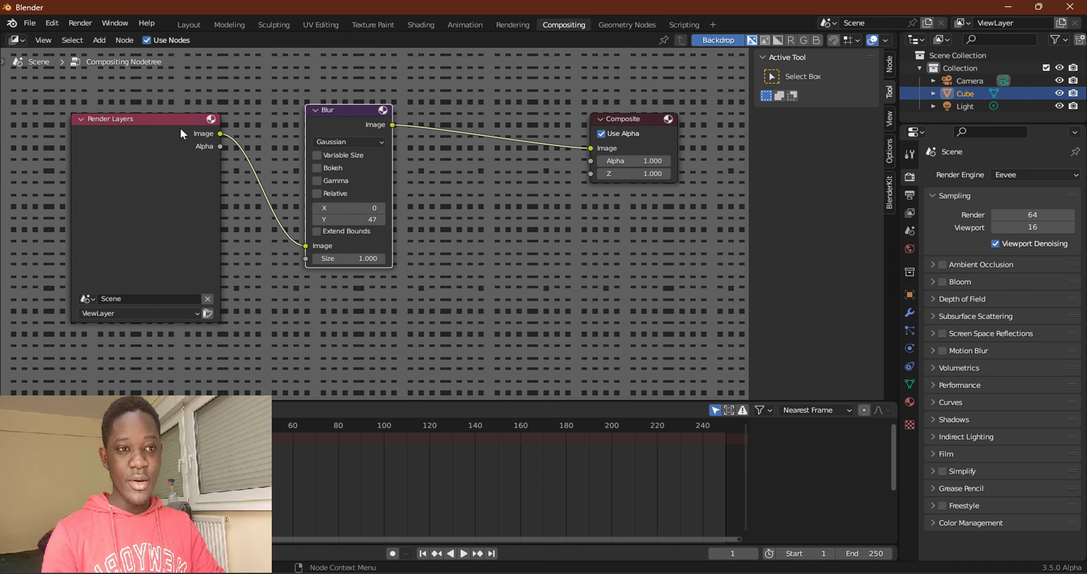
Return to the Layout workspace and show the 3D viewport in Rendered shading
{"action": "left_click", "coordinate": [188, 25]}
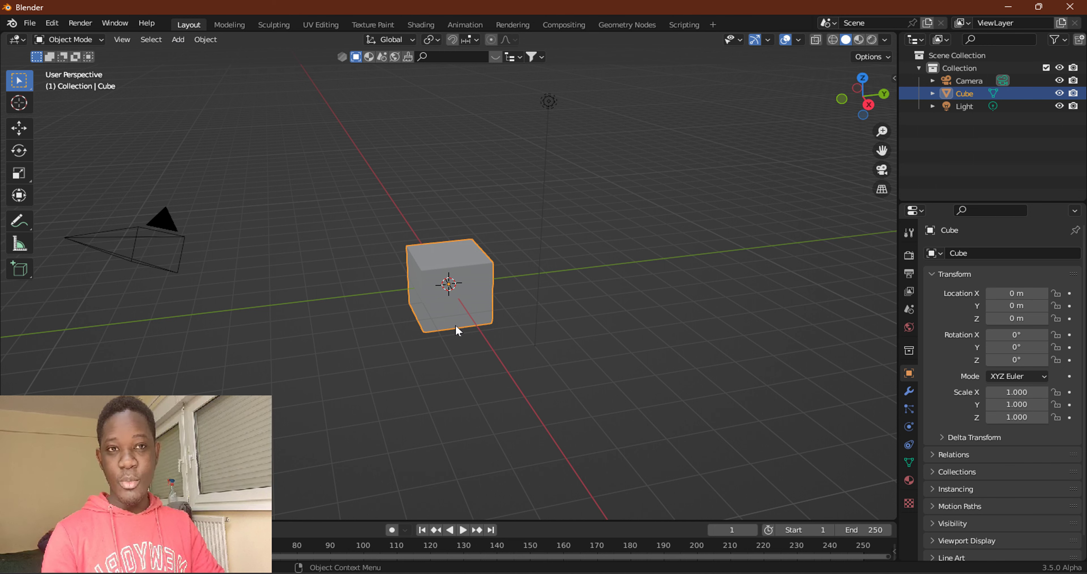
{"action": "left_click", "coordinate": [872, 40]}
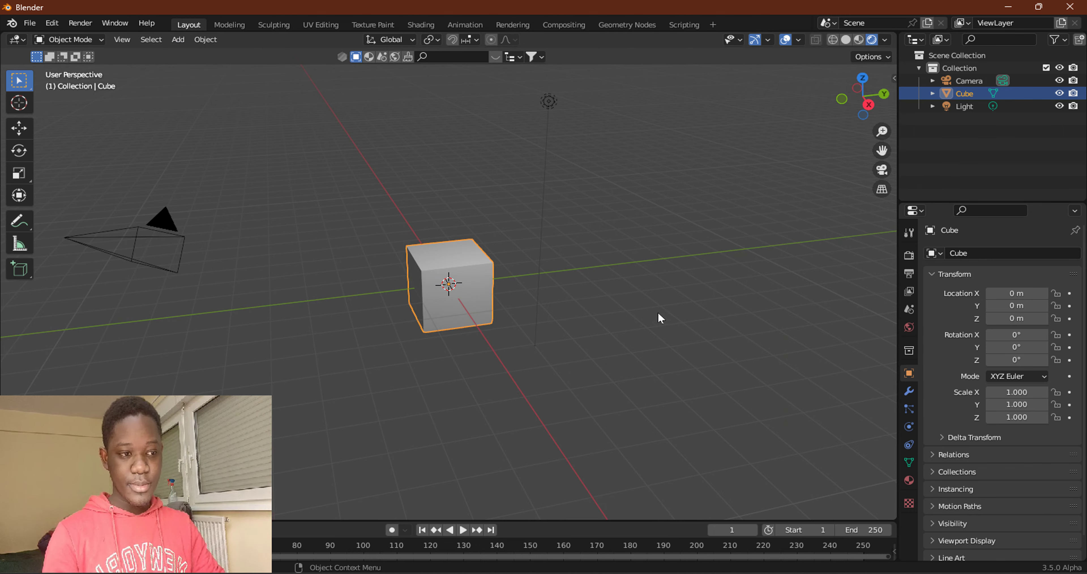
{"action": "middle_click_drag", "start_coordinate": [657, 311], "coordinate": [562, 328]}
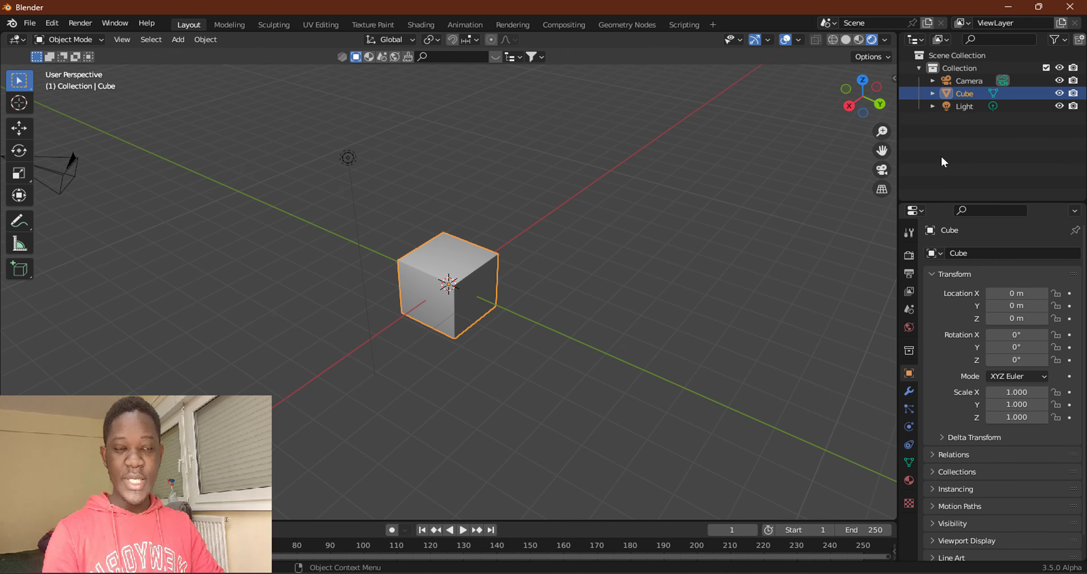
Set the viewport compositor to Always and deselect the cube
{"action": "left_click", "coordinate": [884, 40]}
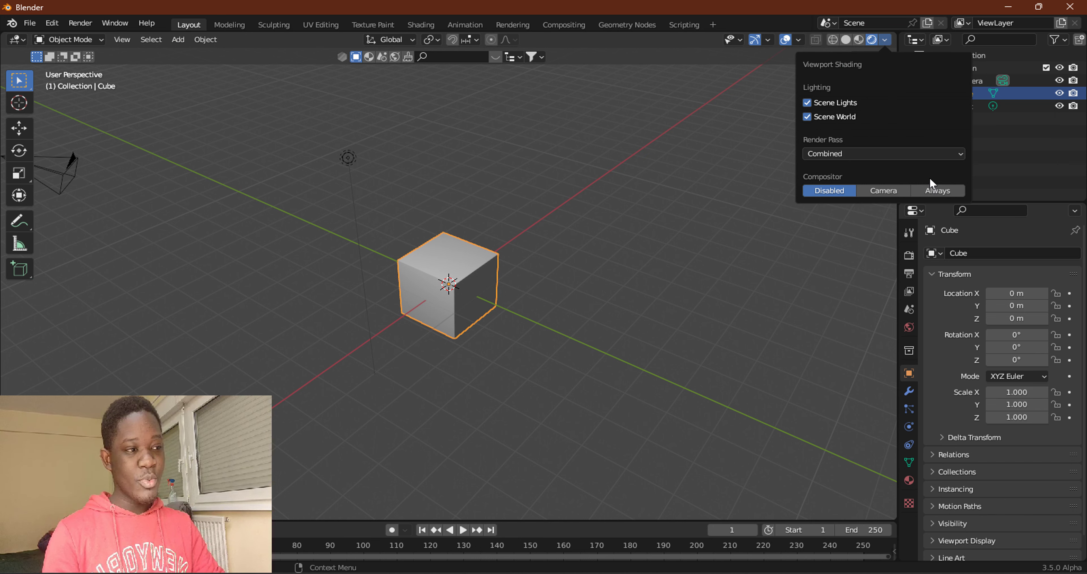
{"action": "left_click", "coordinate": [941, 191]}
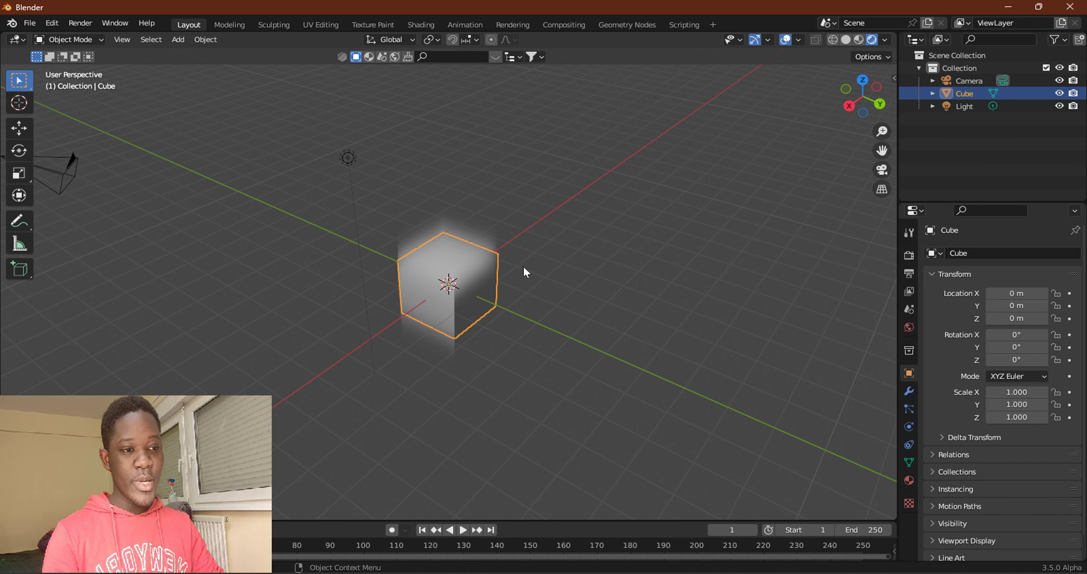
{"action": "middle_click_drag", "start_coordinate": [570, 299], "coordinate": [618, 262]}
{"action": "left_click", "coordinate": [643, 254]}
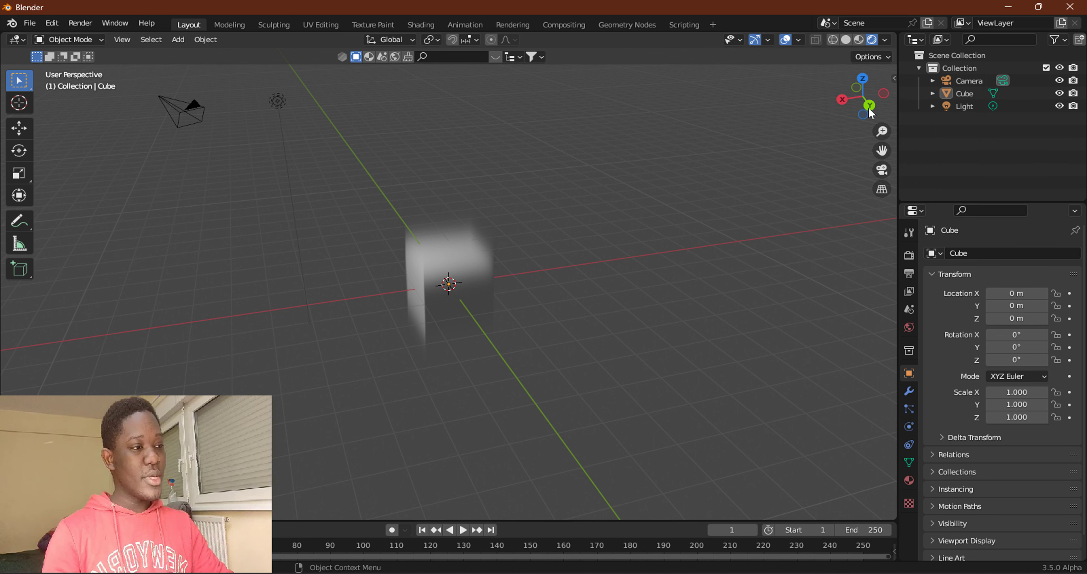
Limit the viewport compositor to Camera and compare the cube through the camera with the free perspective view
{"action": "left_click", "coordinate": [885, 40]}
{"action": "left_click", "coordinate": [884, 191]}
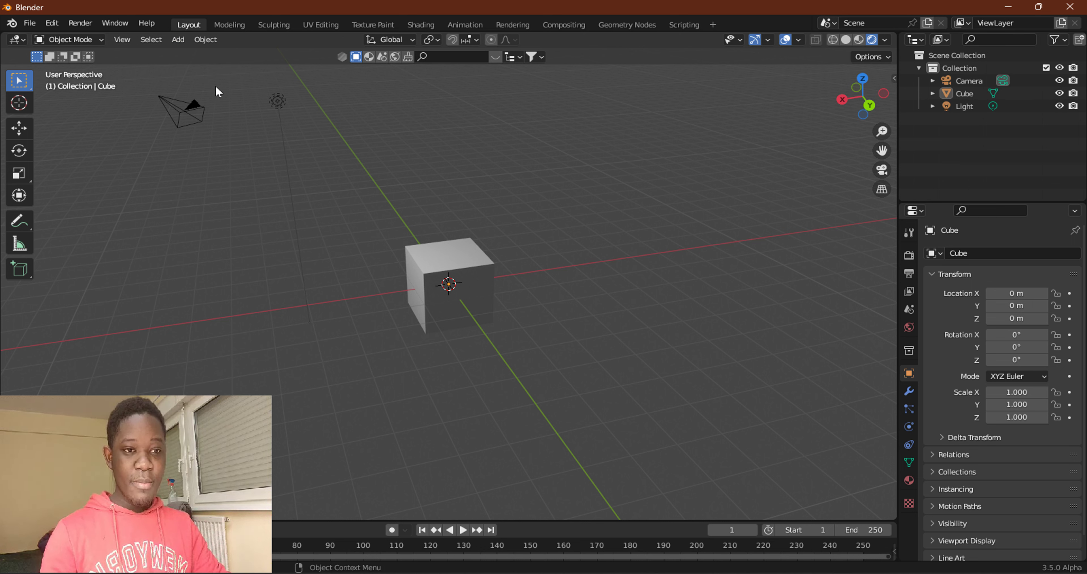
{"action": "left_click", "coordinate": [885, 173]}
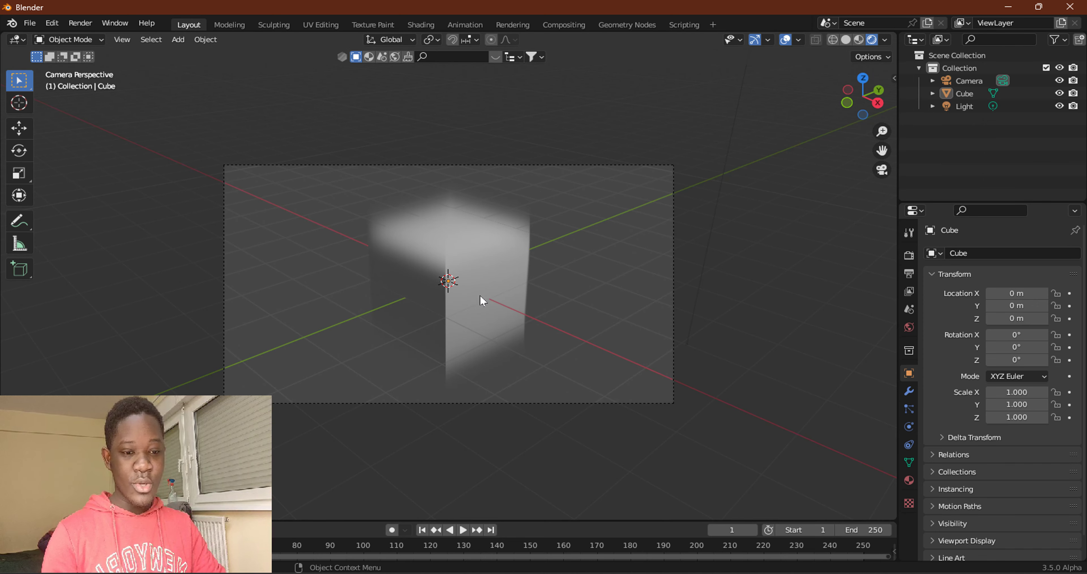
{"action": "middle_click_drag", "start_coordinate": [585, 326], "coordinate": [489, 304]}
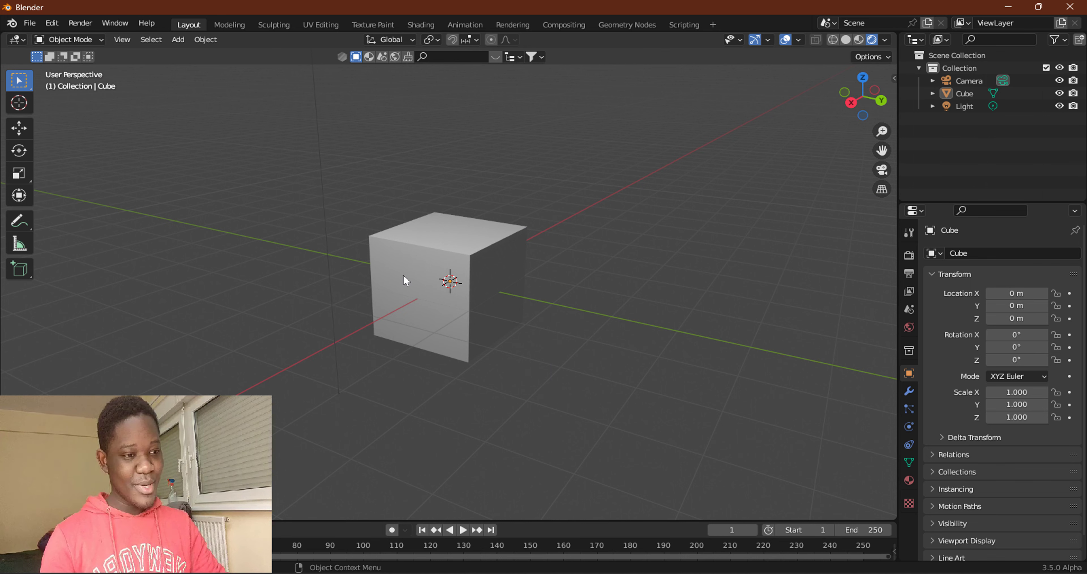
{"action": "scroll", "coordinate": [425, 298], "scroll_direction": "down", "scroll_amount": 2}
{"action": "scroll", "coordinate": [279, 148], "scroll_direction": "down", "scroll_amount": 3}
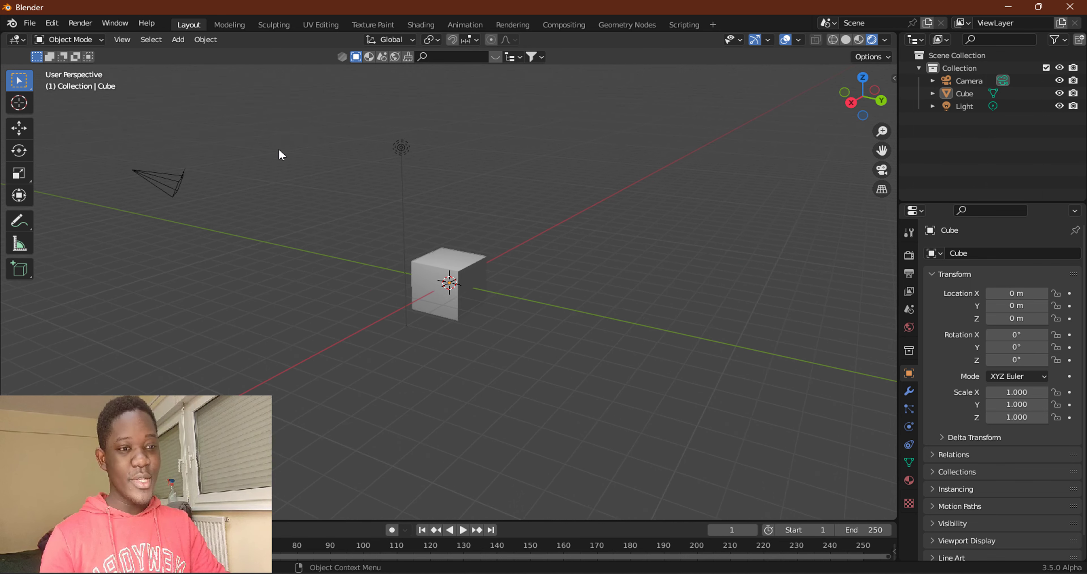
Set the viewport compositor to Disabled
{"action": "left_click", "coordinate": [885, 40]}
{"action": "left_click", "coordinate": [825, 191]}
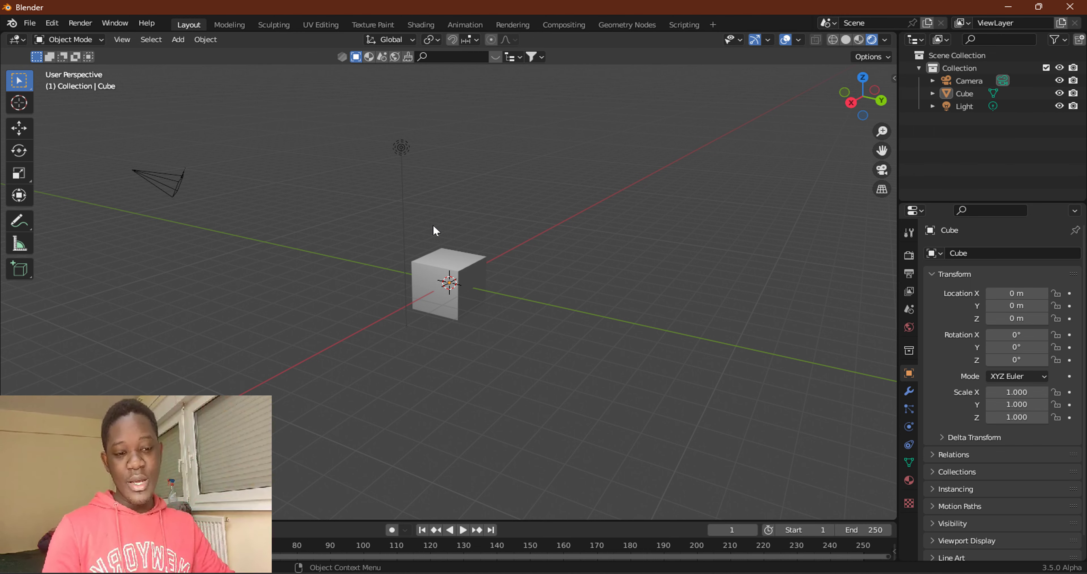
{"action": "scroll", "coordinate": [432, 224], "scroll_direction": "up", "scroll_amount": 1}
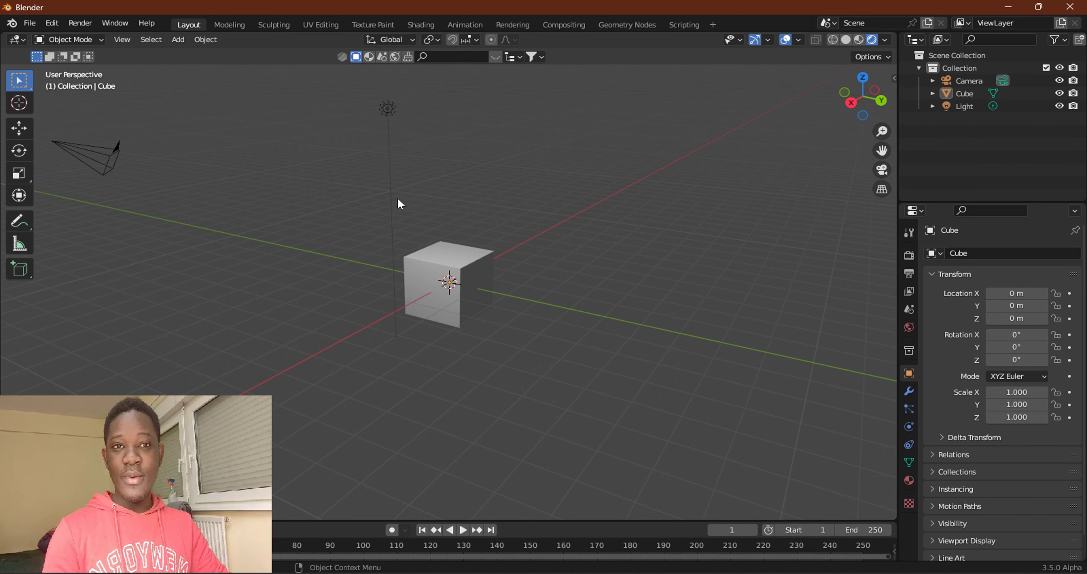